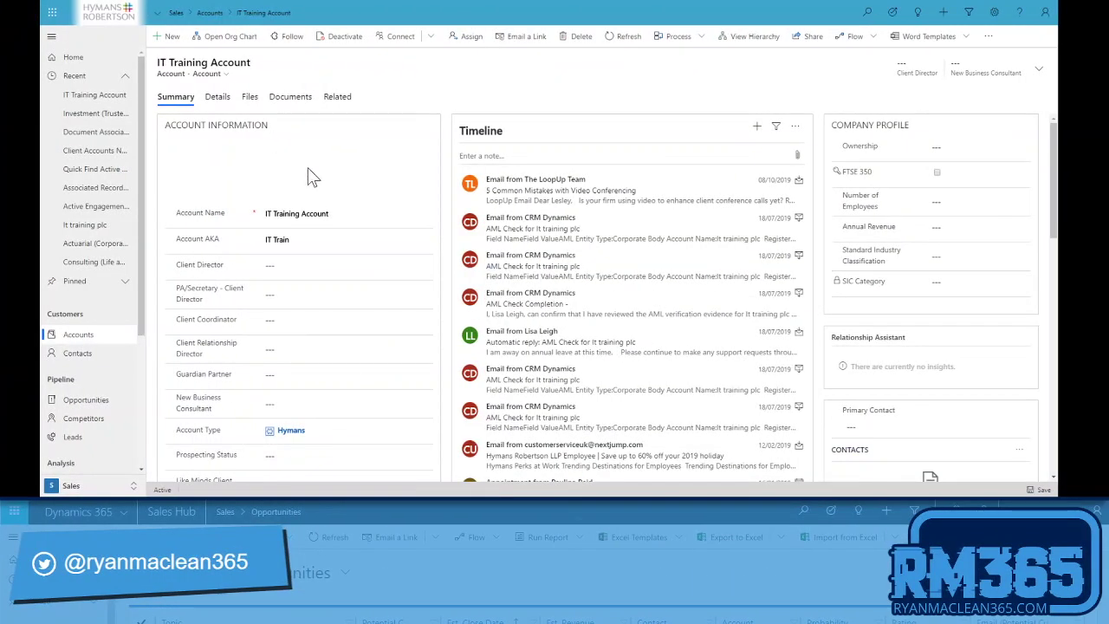
Check the IT Training Account's two SharePoint documents, then go back to the Investment (Trustee DB) engagement
{"action": "left_click", "coordinate": [290, 107]}
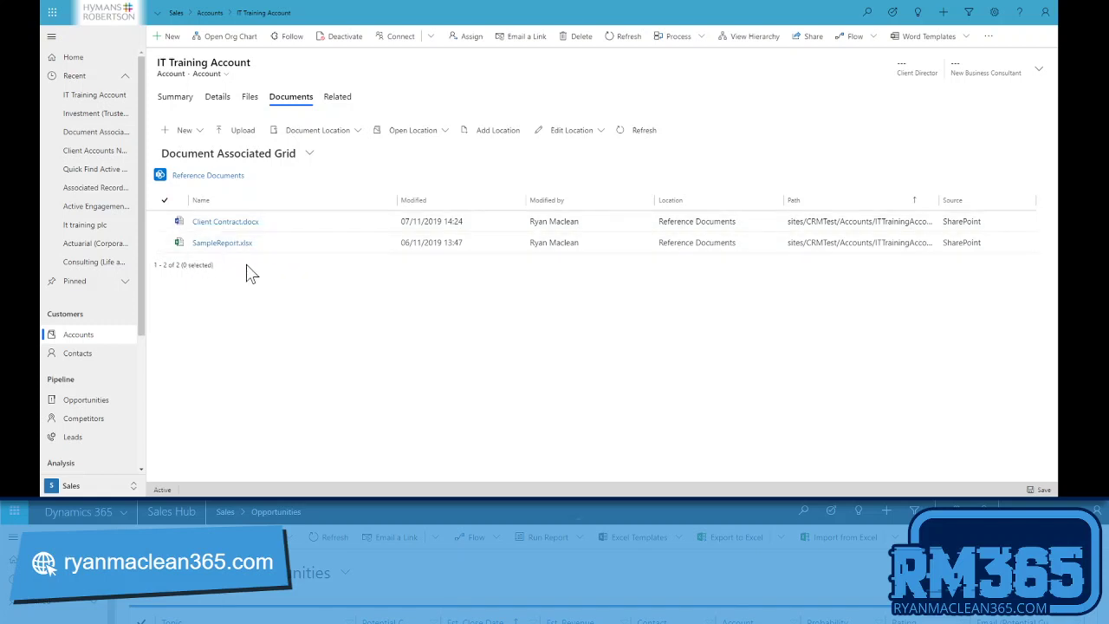
{"action": "key", "text": "alt+Left"}
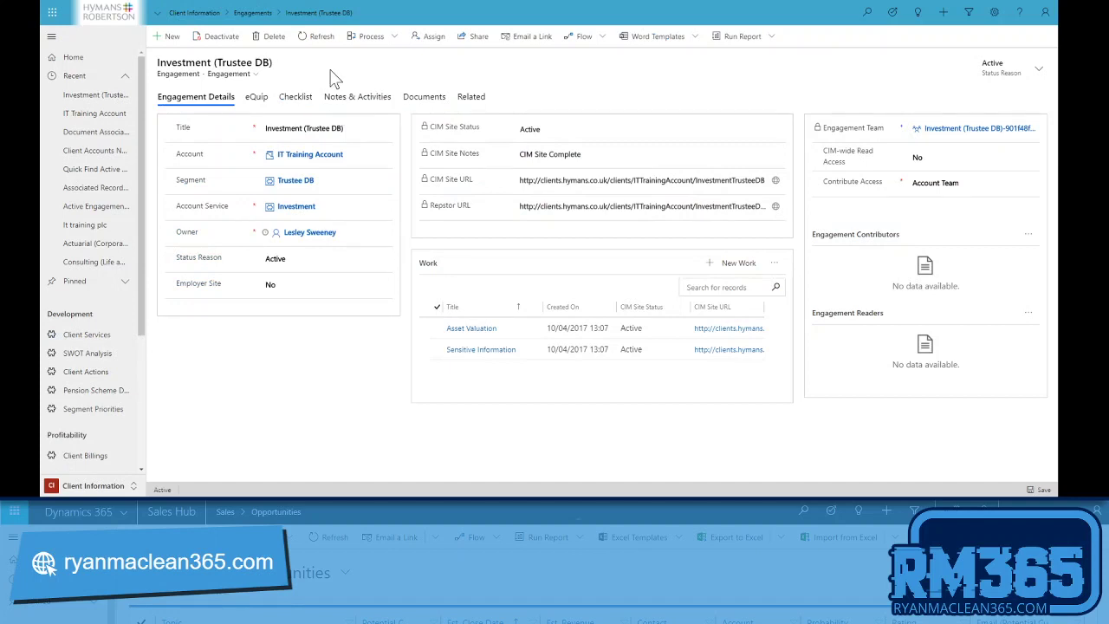
List the engagement's documents from All Locations: Sample Doc 3 in Contracts, Sample Docs 1 and 2 in Reference Files
{"action": "left_click", "coordinate": [415, 103]}
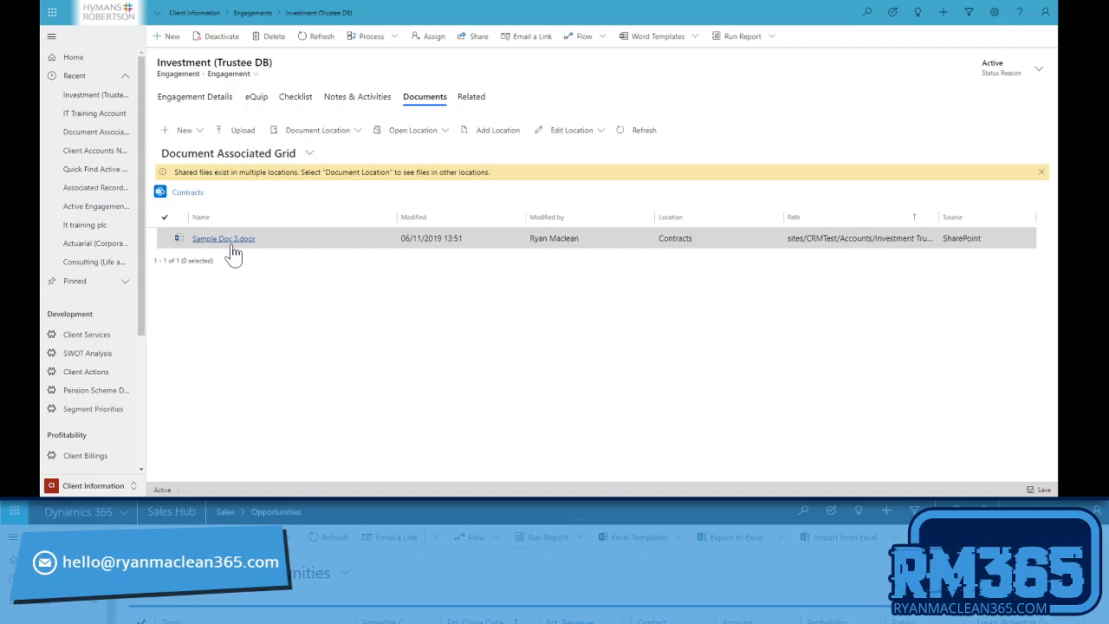
{"action": "left_click", "coordinate": [314, 131]}
{"action": "left_click", "coordinate": [296, 217]}
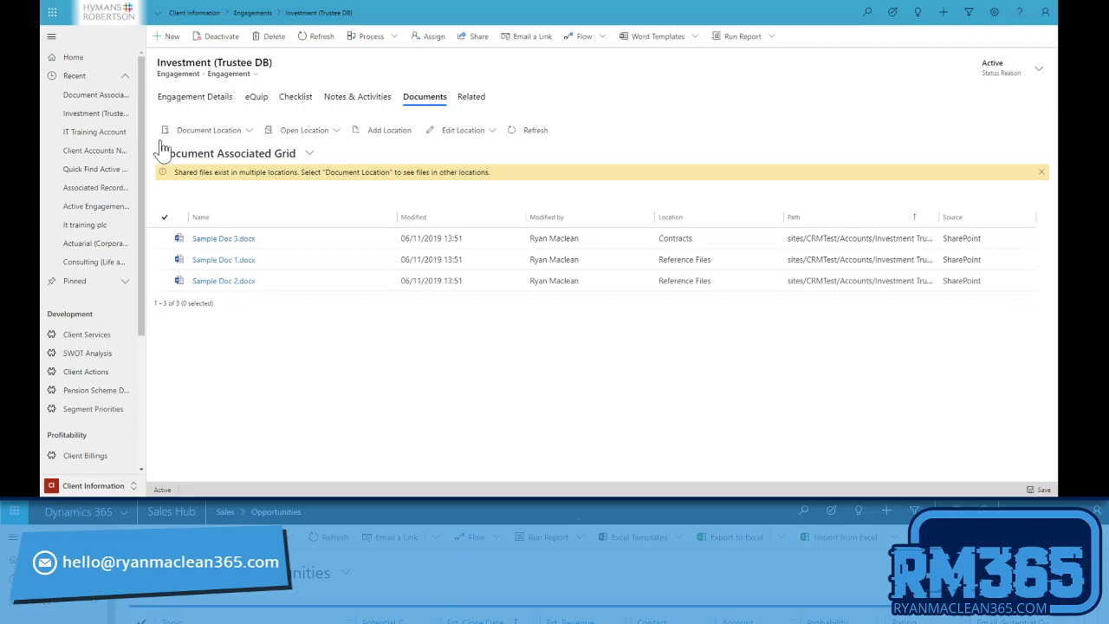
Open IT Training Account's related Documents and view Client Contract.docx from Reference Documents
{"action": "left_click", "coordinate": [92, 135]}
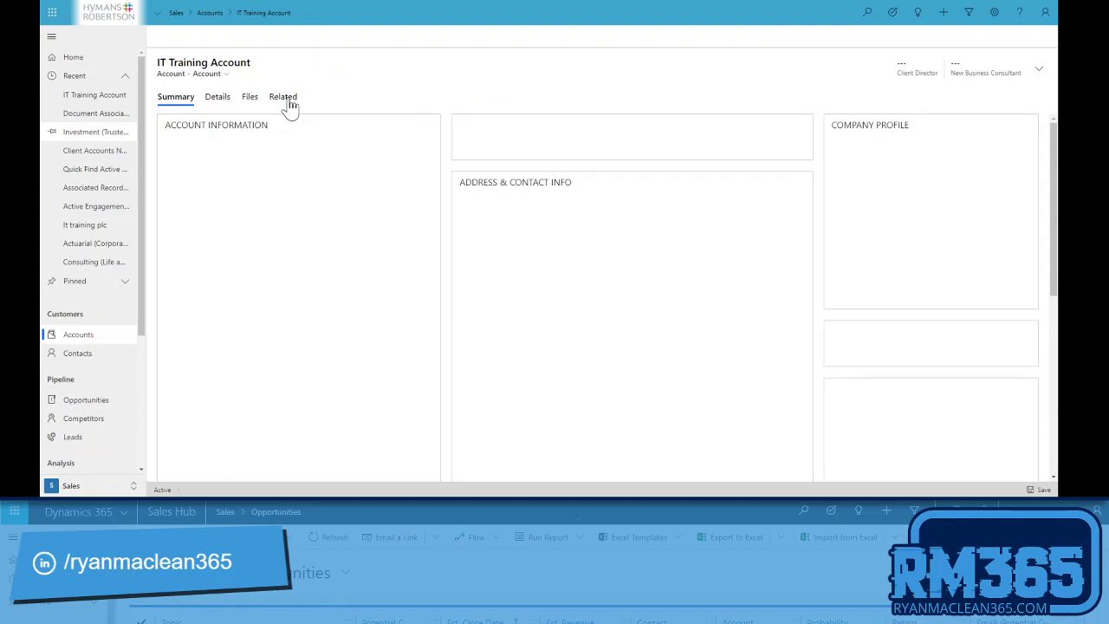
{"action": "left_click", "coordinate": [290, 99]}
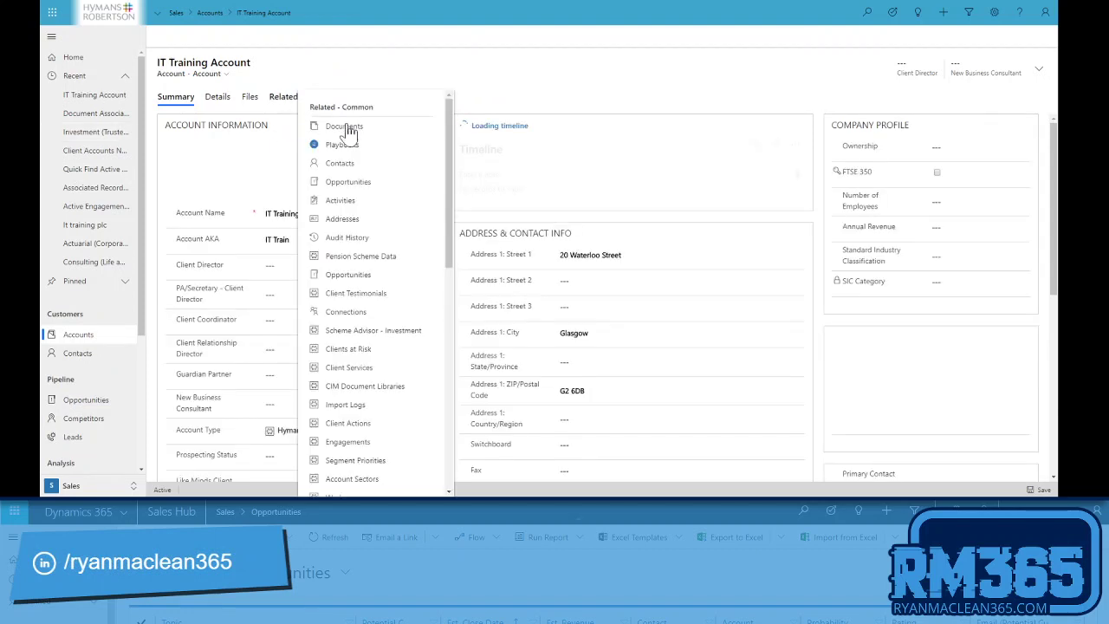
{"action": "left_click", "coordinate": [345, 128]}
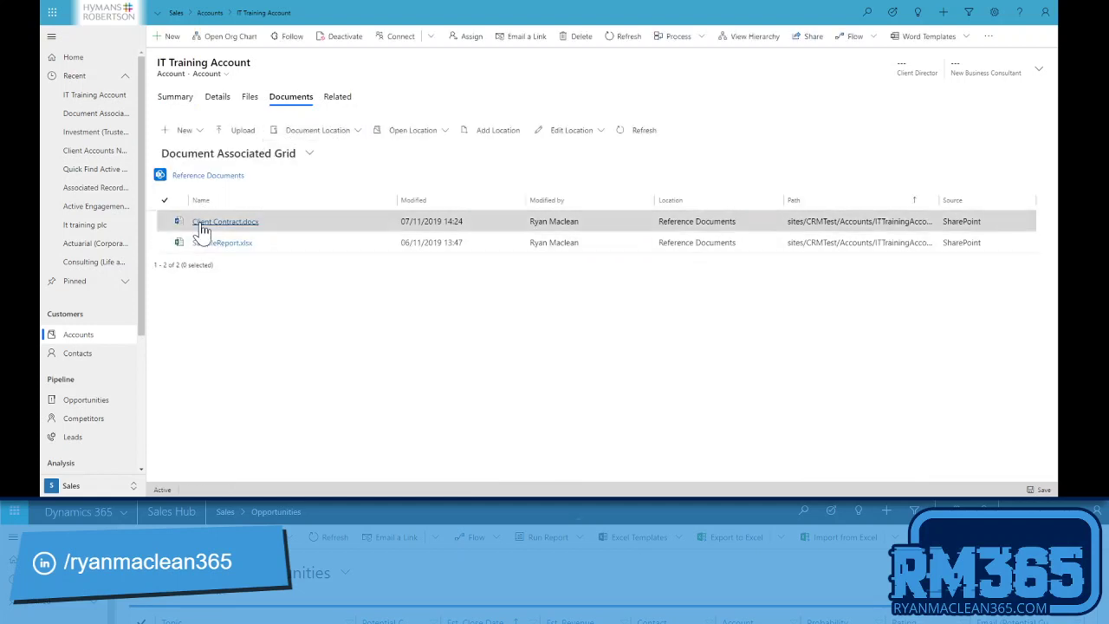
{"action": "left_click", "coordinate": [200, 227]}
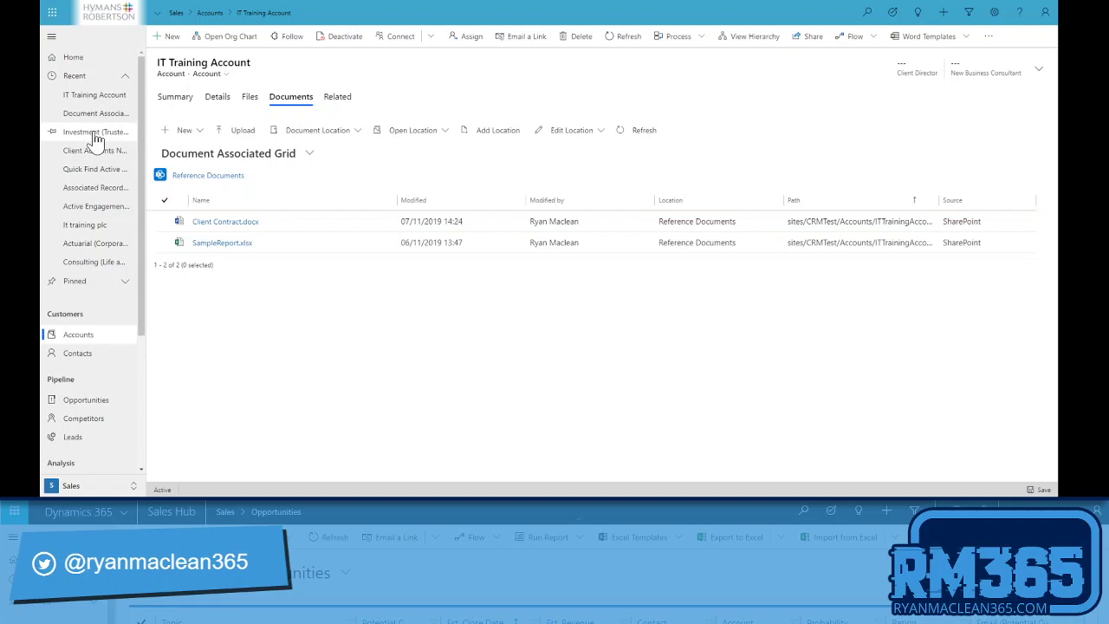
Open the Copy Document Locations flow and inspect the Account dynamic content in its Filter Query
{"action": "left_click", "coordinate": [95, 135]}
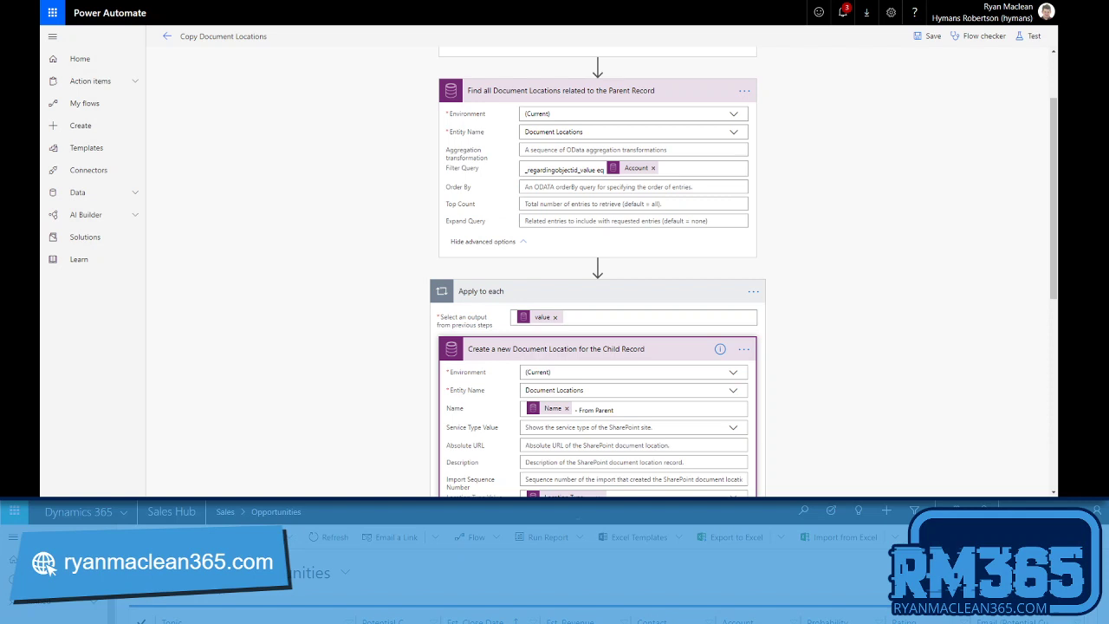
{"action": "scroll", "coordinate": [386, 130], "scroll_direction": "up", "scroll_amount": 1}
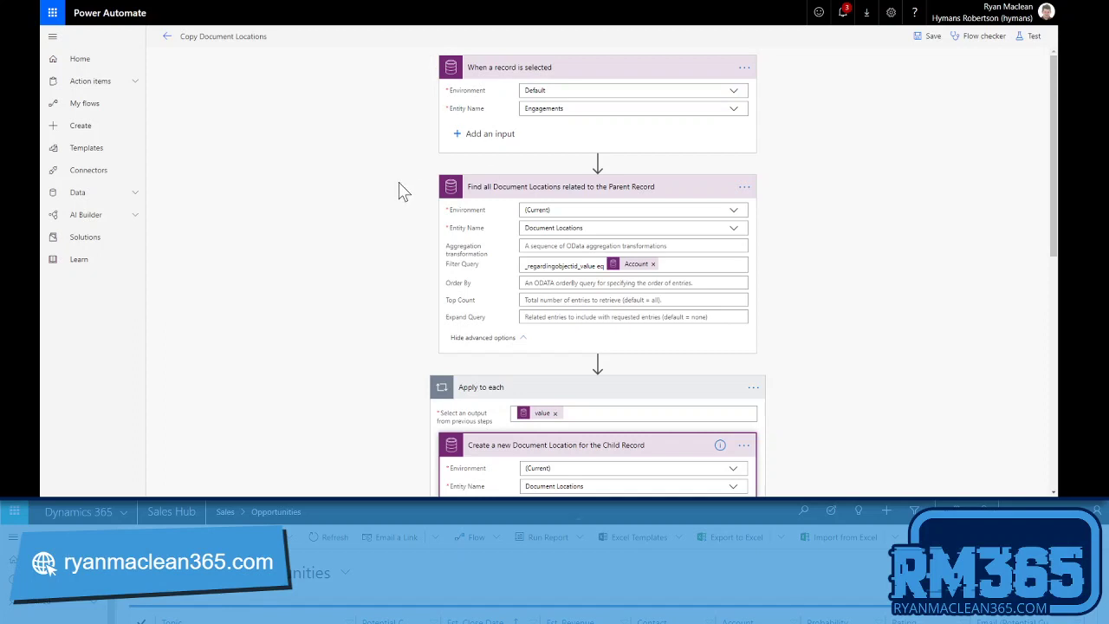
{"action": "scroll", "coordinate": [400, 191], "scroll_direction": "down", "scroll_amount": 1}
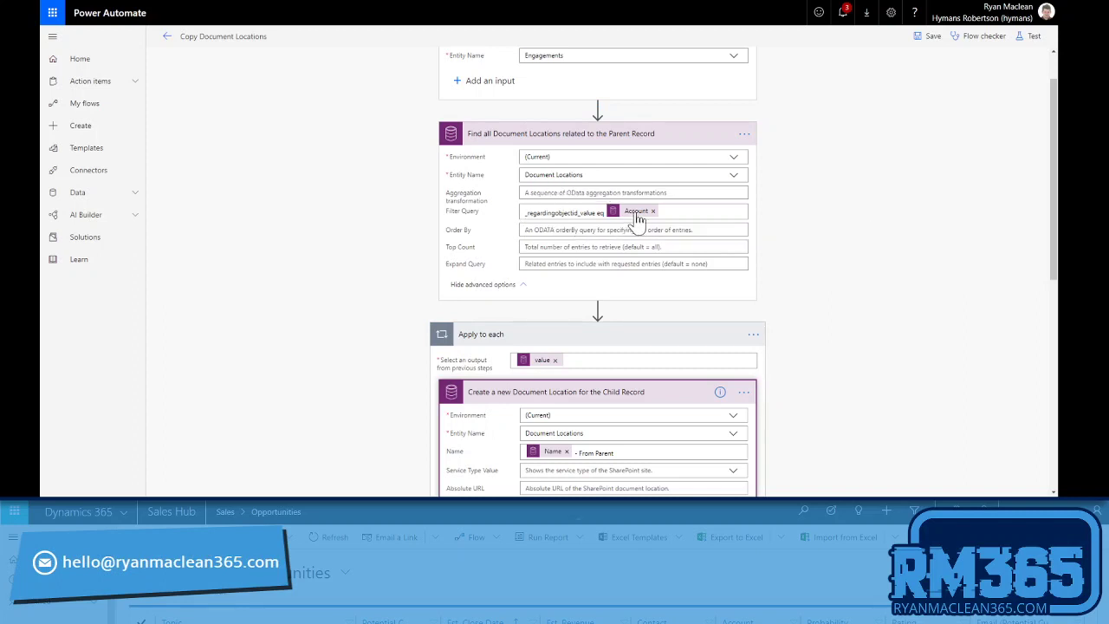
{"action": "left_click", "coordinate": [660, 212]}
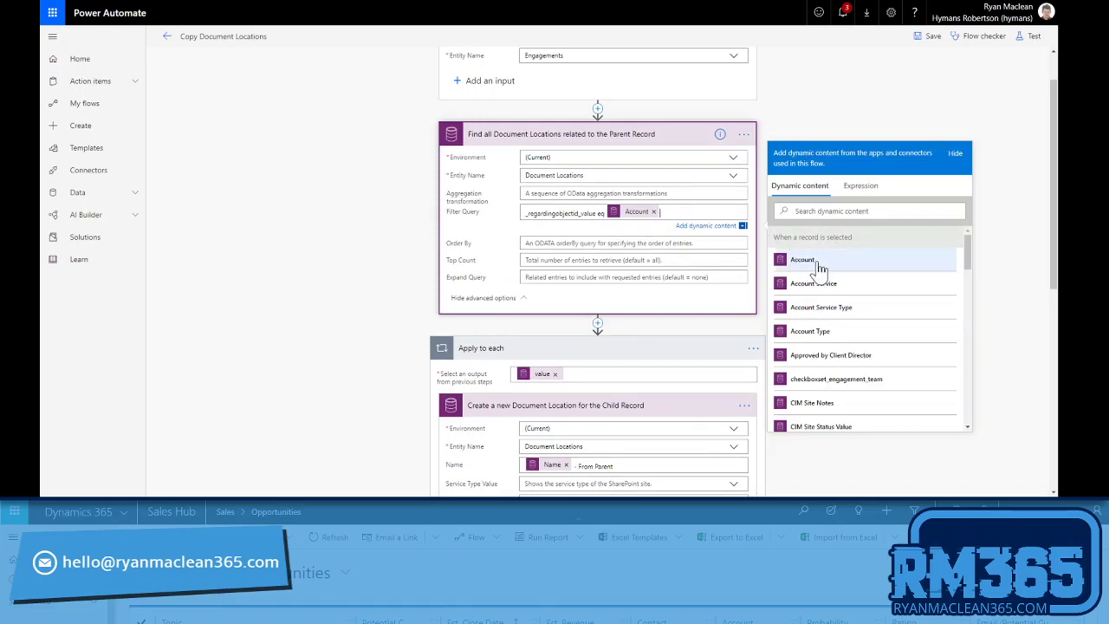
Make the flow's new Document Location, suffixed 'From Parent', regard the Engagement with type cn_engagements
{"action": "left_click", "coordinate": [352, 196]}
{"action": "scroll", "coordinate": [352, 196], "scroll_direction": "down", "scroll_amount": 2}
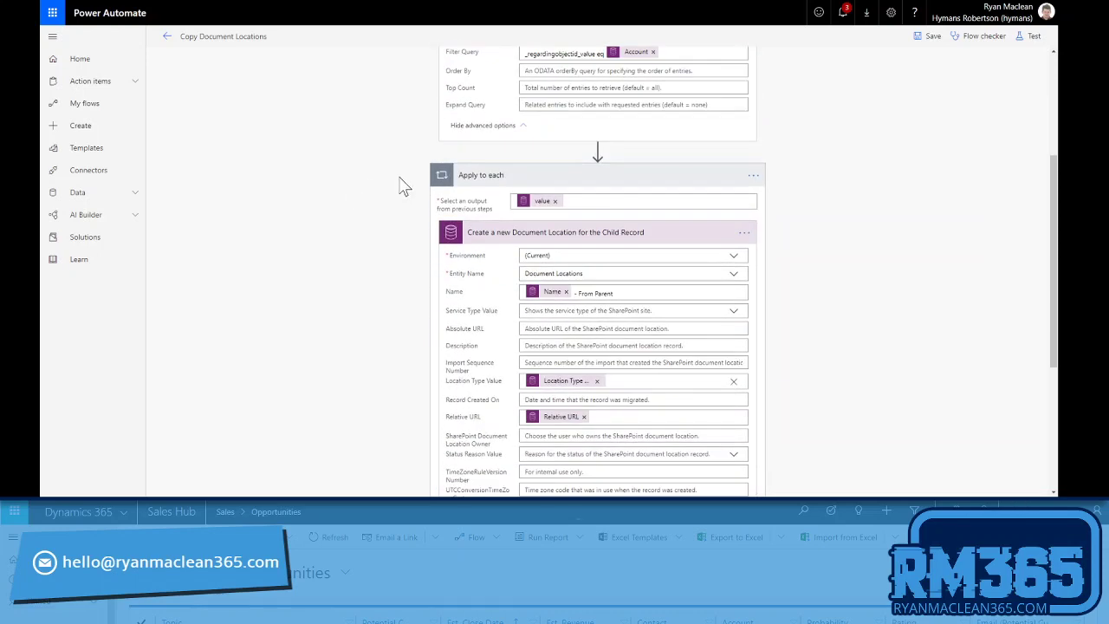
{"action": "scroll", "coordinate": [401, 187], "scroll_direction": "up", "scroll_amount": 1}
{"action": "scroll", "coordinate": [448, 250], "scroll_direction": "down", "scroll_amount": 1}
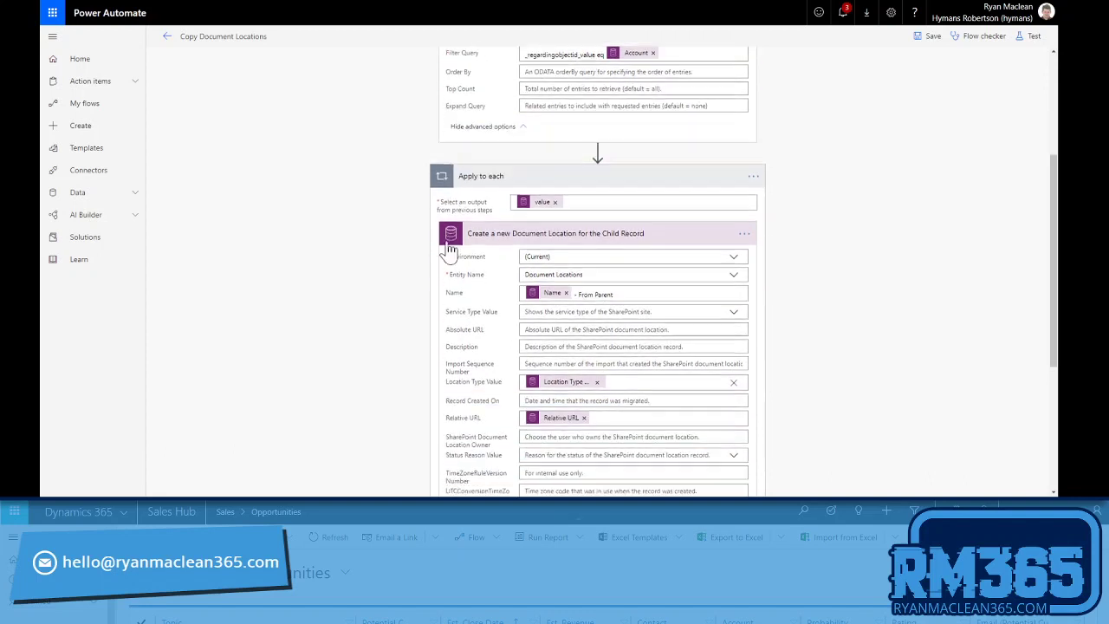
{"action": "scroll", "coordinate": [396, 251], "scroll_direction": "down", "scroll_amount": 1}
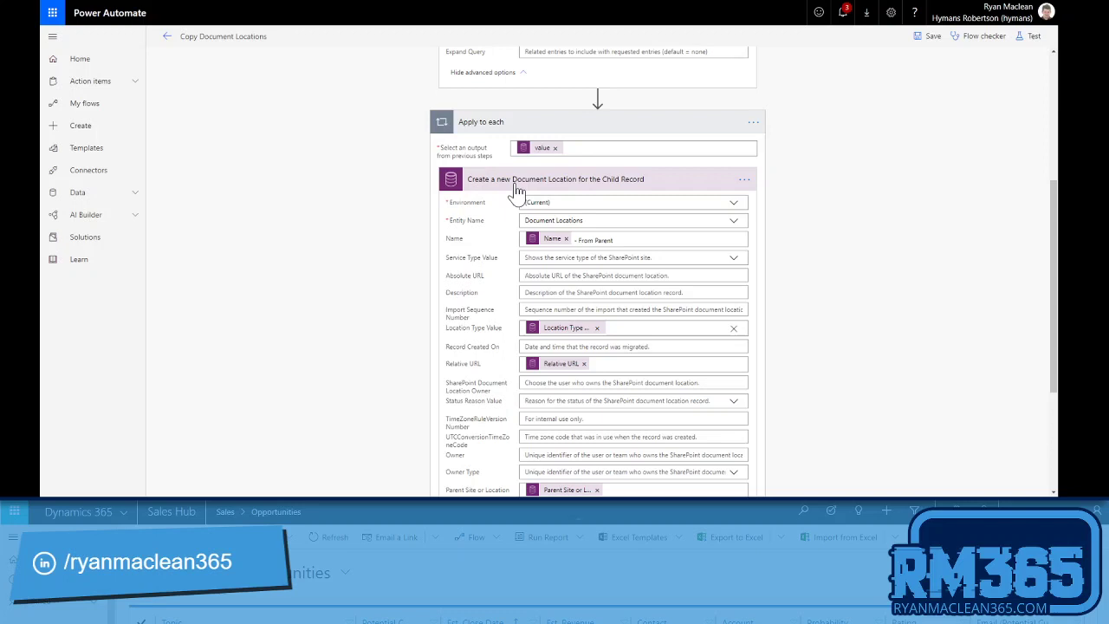
{"action": "scroll", "coordinate": [509, 198], "scroll_direction": "down", "scroll_amount": 1}
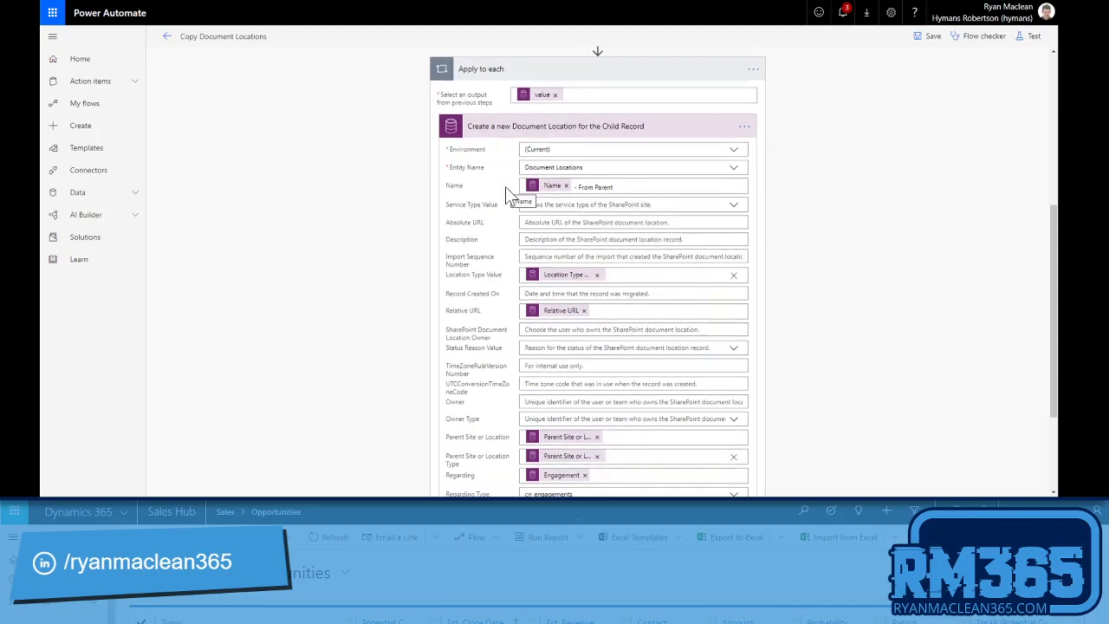
{"action": "scroll", "coordinate": [506, 188], "scroll_direction": "down", "scroll_amount": 1}
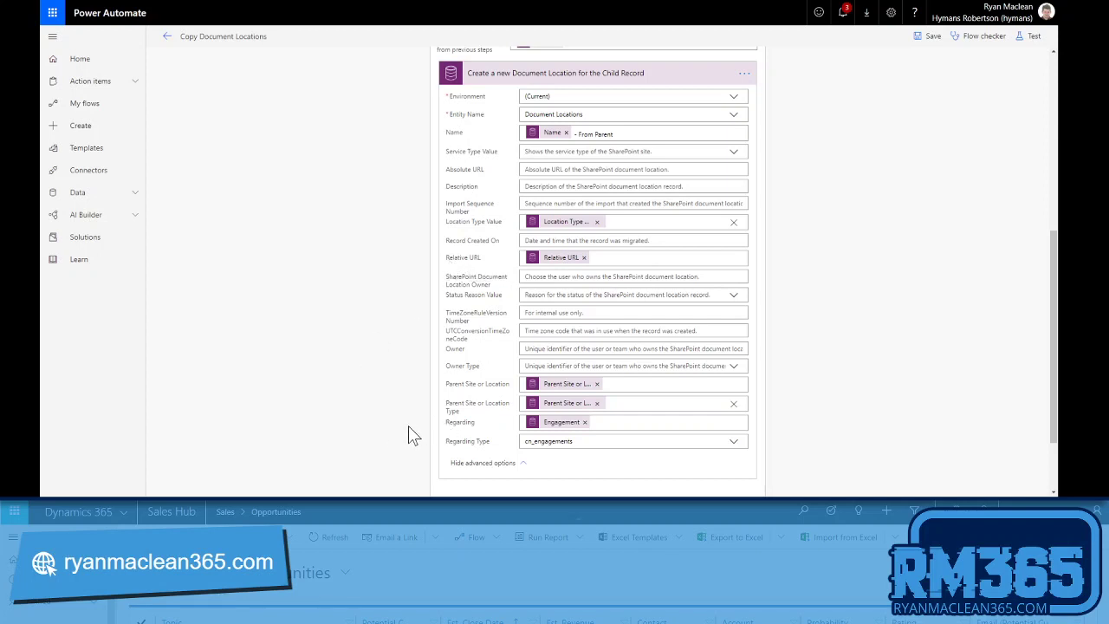
{"action": "scroll", "coordinate": [414, 436], "scroll_direction": "down", "scroll_amount": 1}
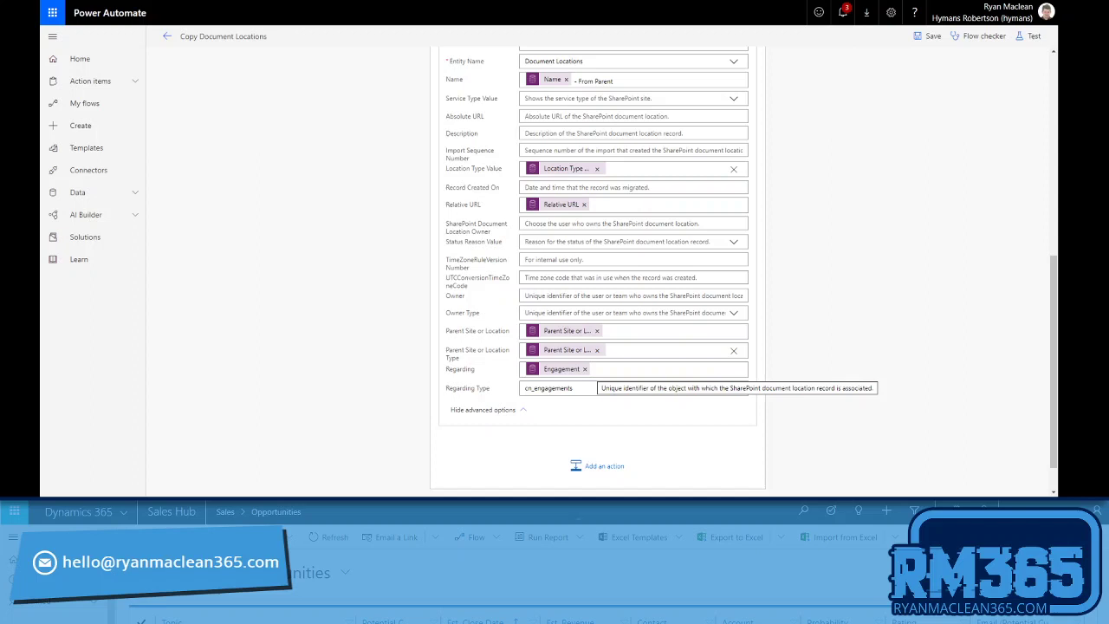
{"action": "left_click", "coordinate": [606, 369]}
{"action": "scroll", "coordinate": [923, 458], "scroll_direction": "down", "scroll_amount": 3}
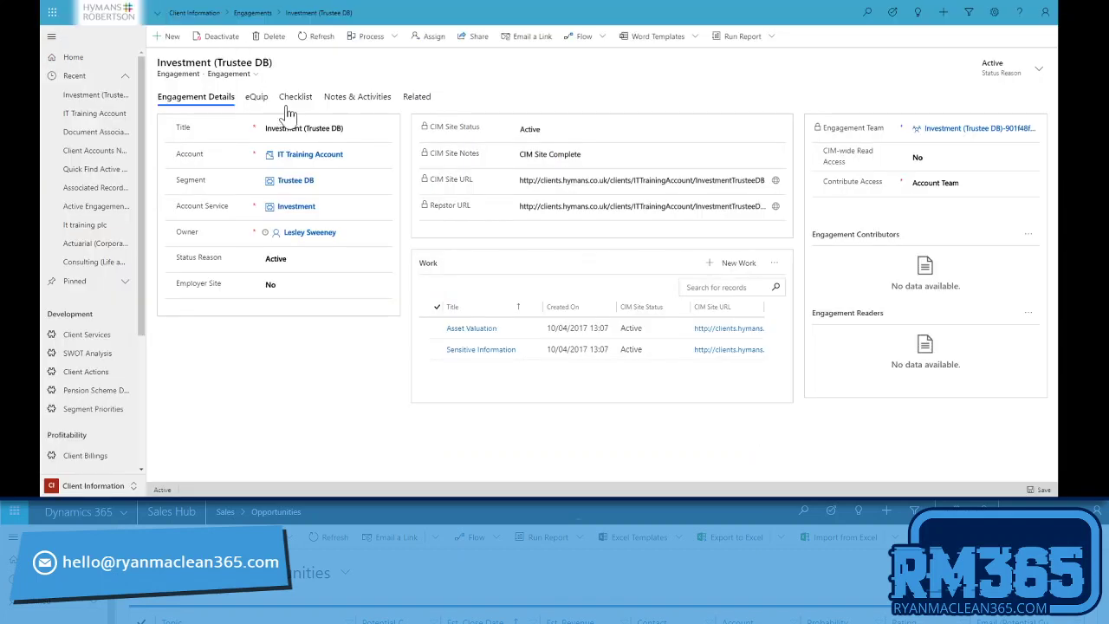
Run the Copy Document Locations flow from the engagement's Flow menu and confirm the run
{"action": "left_click", "coordinate": [583, 39]}
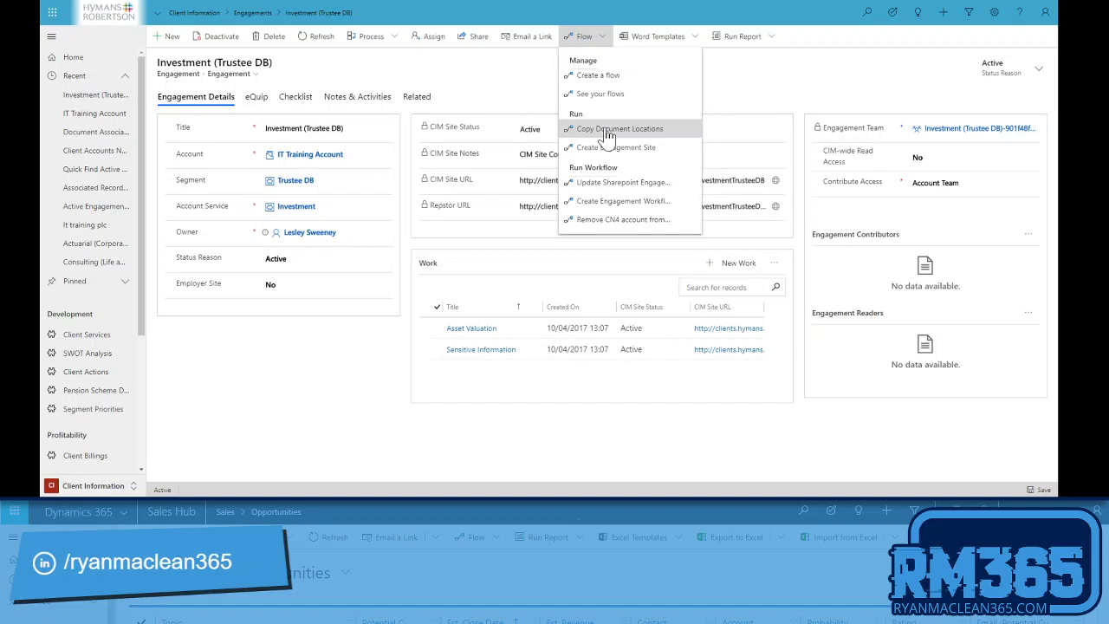
{"action": "left_click", "coordinate": [607, 131]}
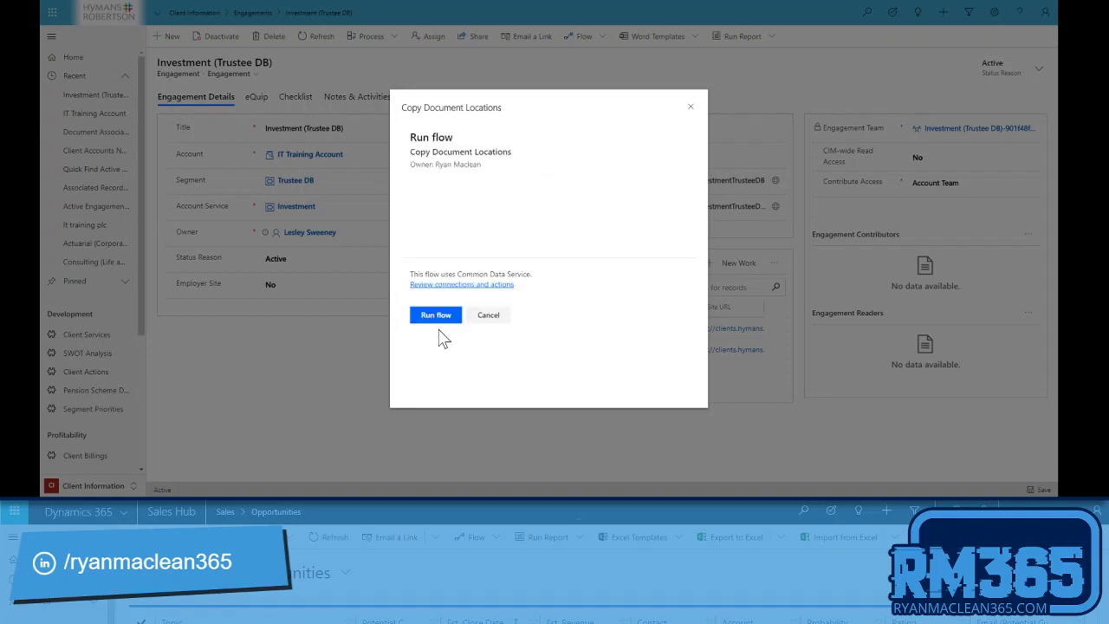
{"action": "left_click", "coordinate": [434, 318]}
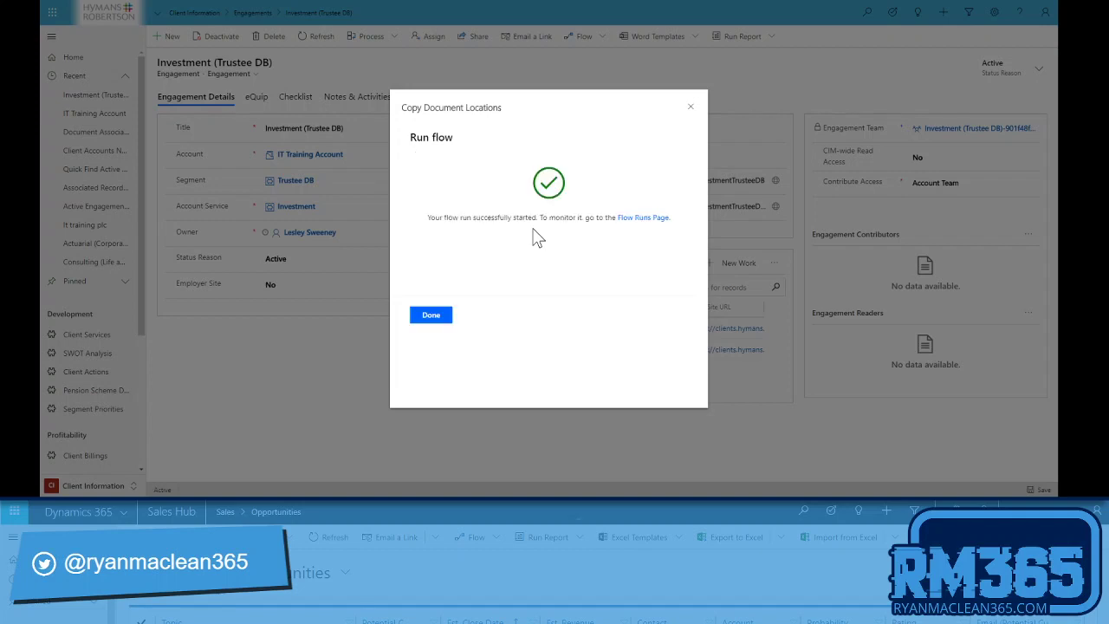
{"action": "left_click", "coordinate": [431, 317]}
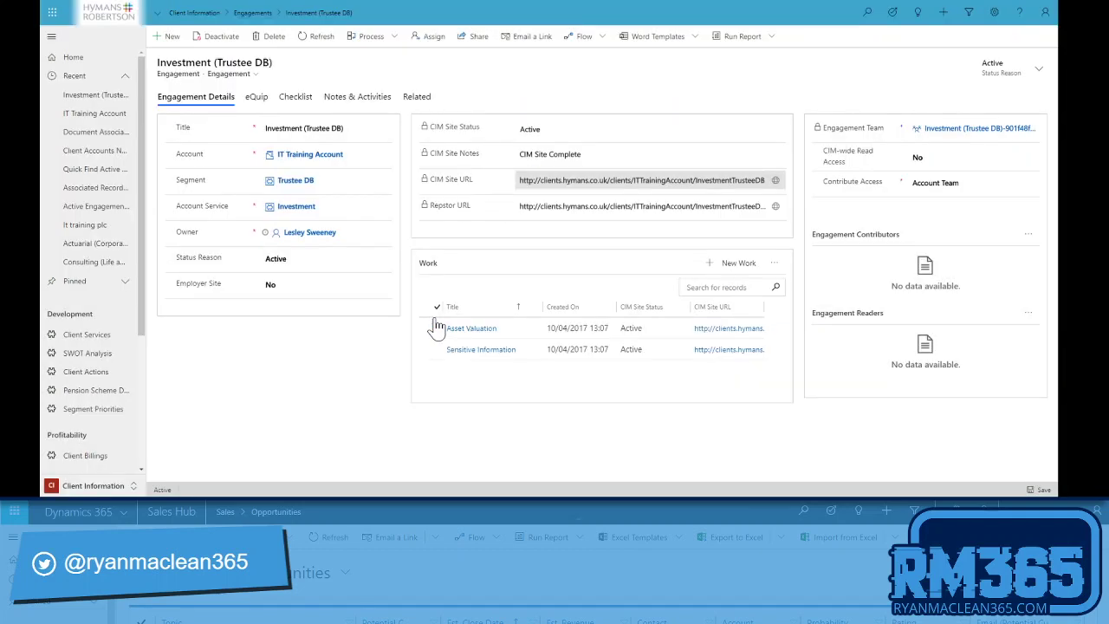
Show the engagement's documents from All Locations and widen the Path column to see the 'From Parent' files
{"action": "left_click", "coordinate": [417, 103]}
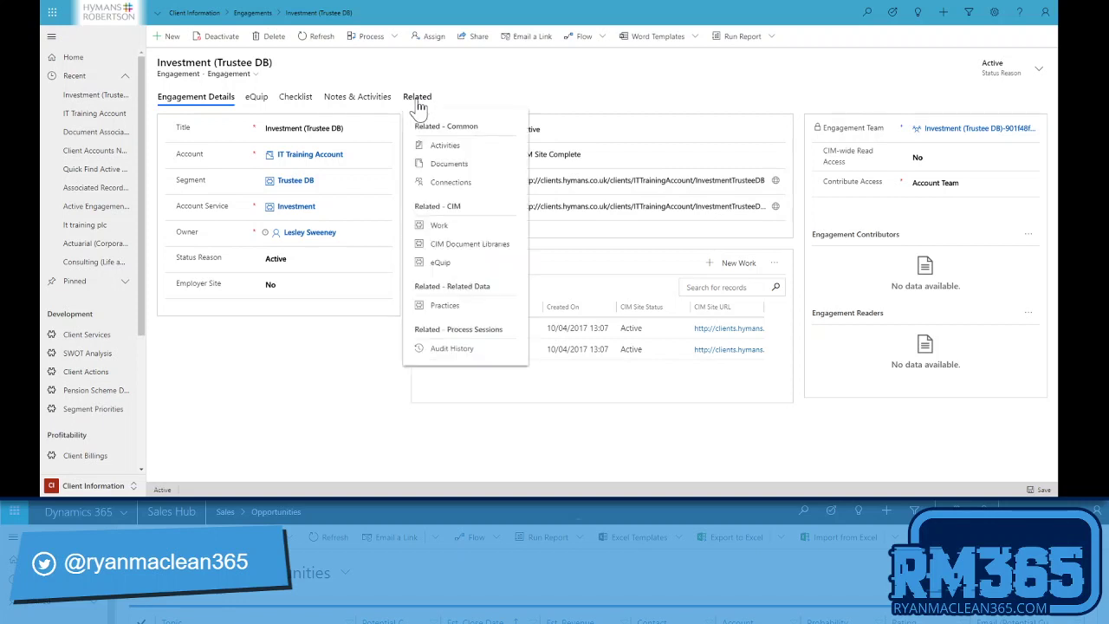
{"action": "left_click", "coordinate": [449, 163]}
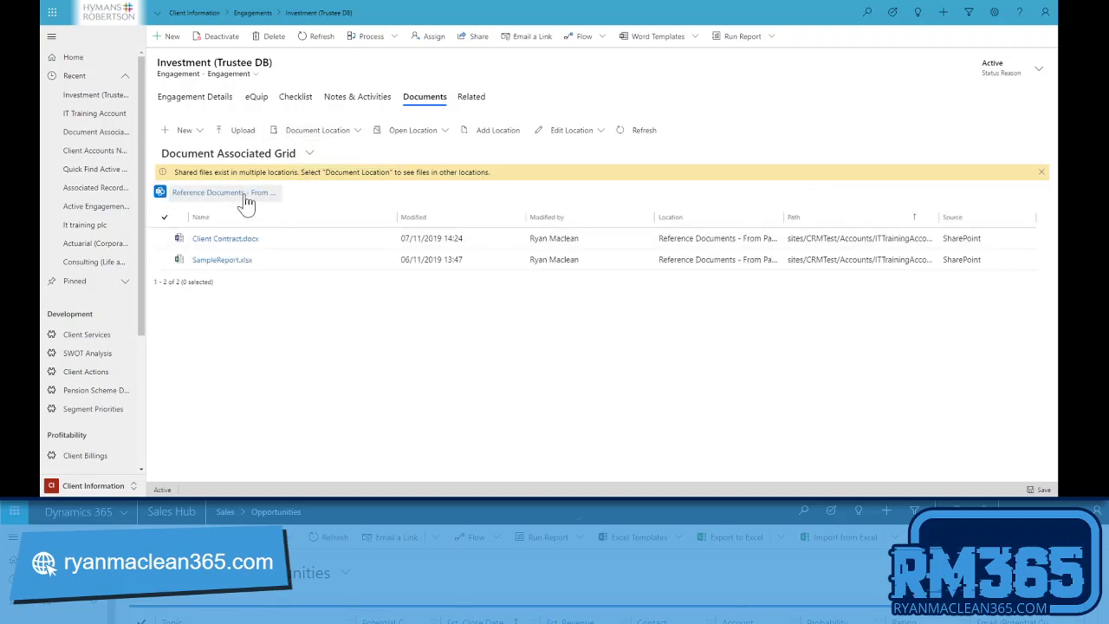
{"action": "left_click", "coordinate": [328, 138]}
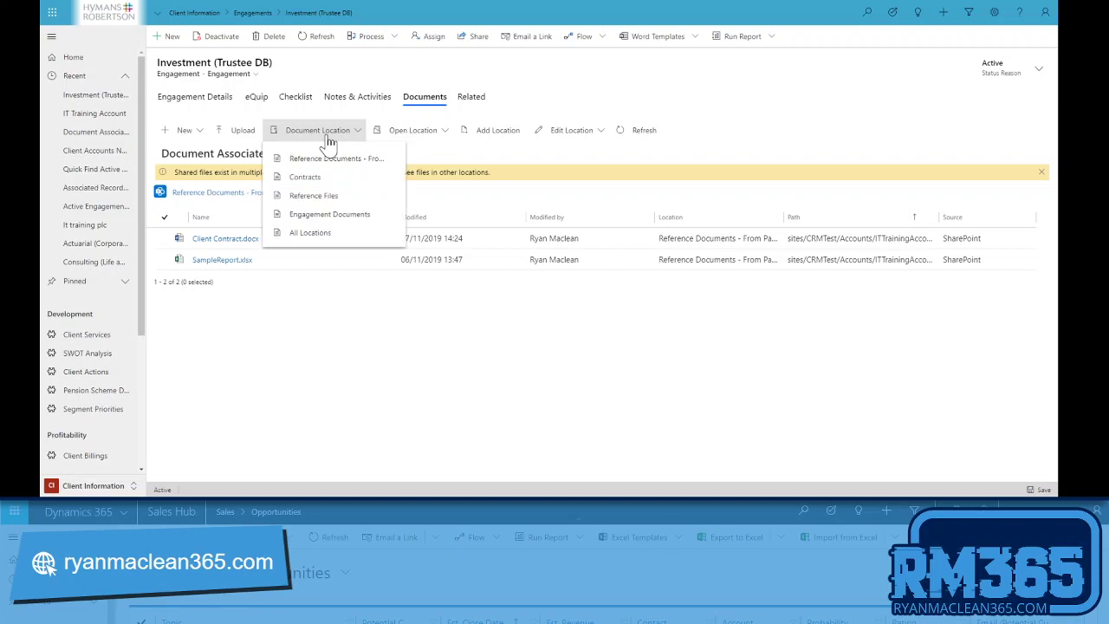
{"action": "left_click", "coordinate": [301, 234]}
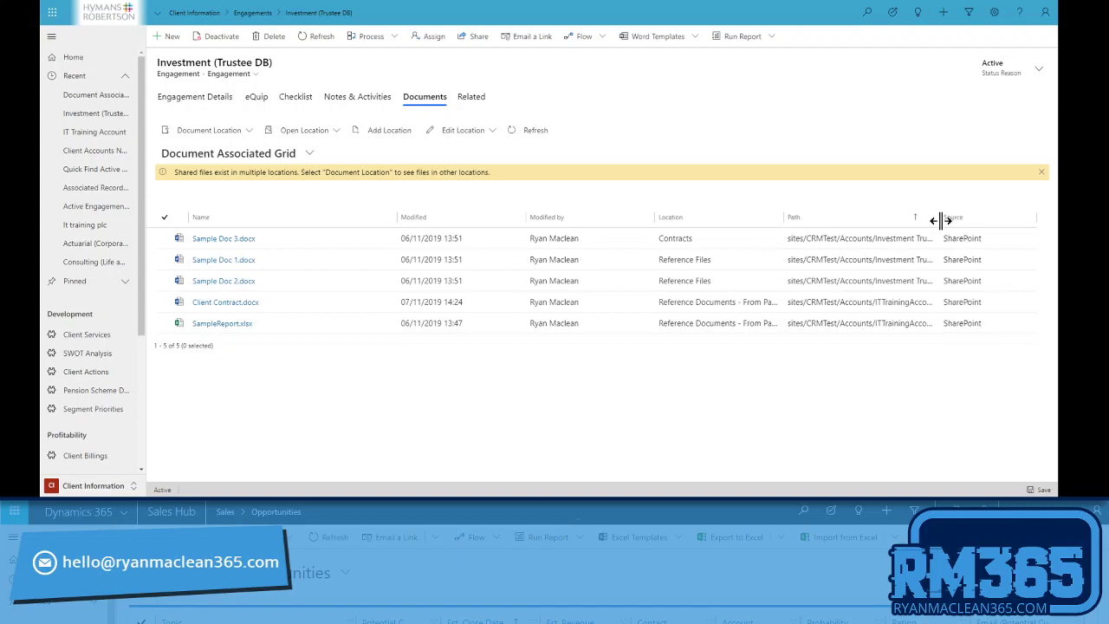
{"action": "left_click_drag", "start_coordinate": [938, 218], "coordinate": [1020, 216]}
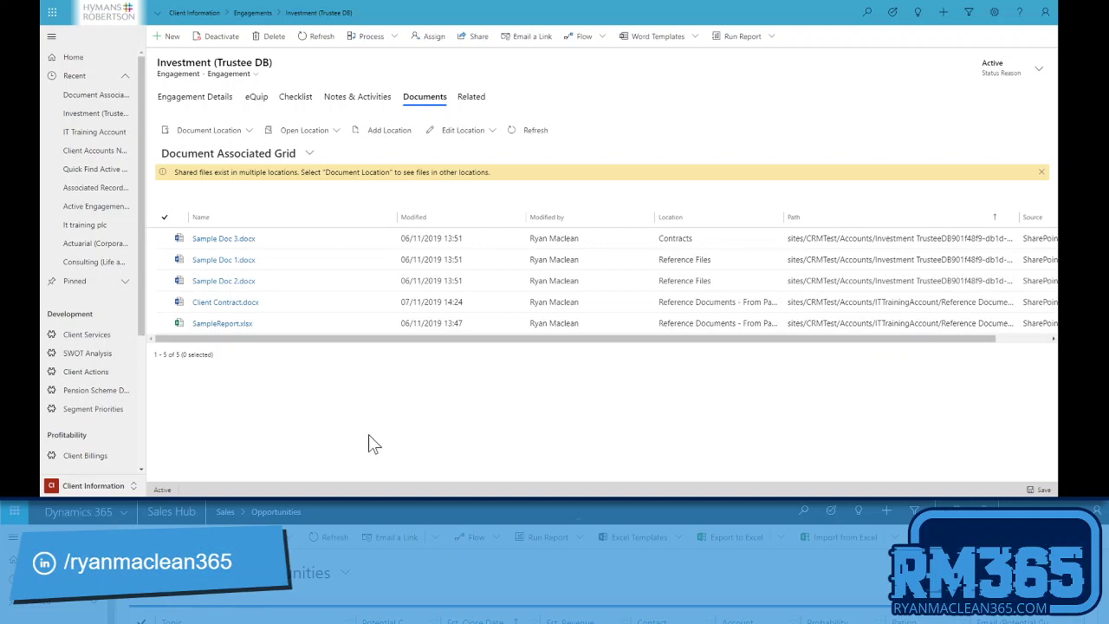
Edit Client Contract.docx in the browser, adding an update line above the first paragraph
{"action": "left_click", "coordinate": [227, 304]}
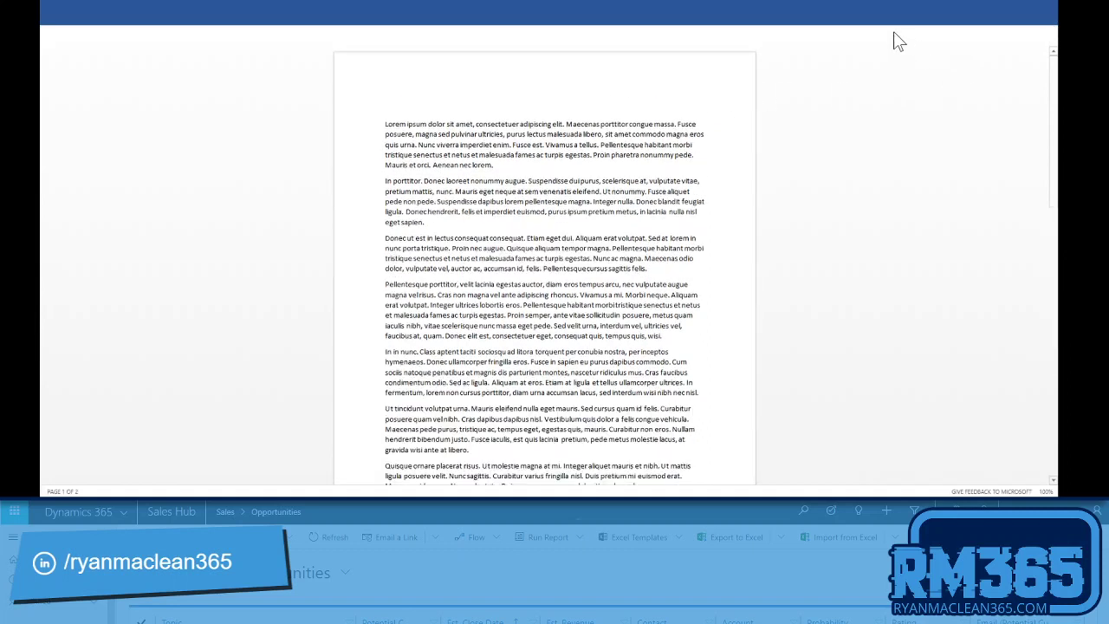
{"action": "left_click", "coordinate": [921, 36]}
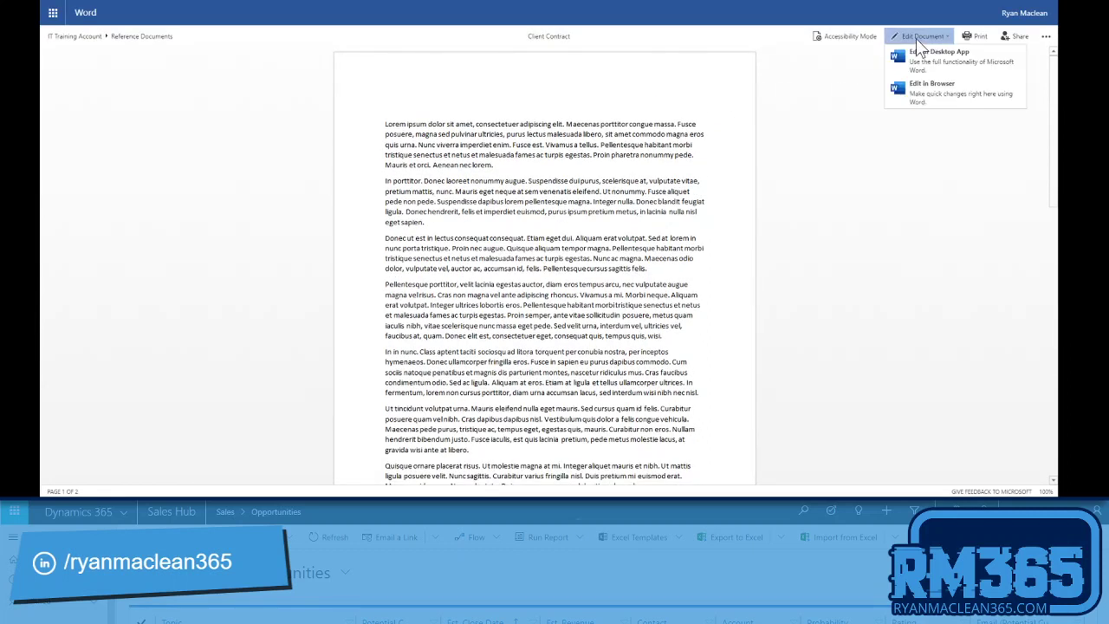
{"action": "left_click", "coordinate": [919, 107]}
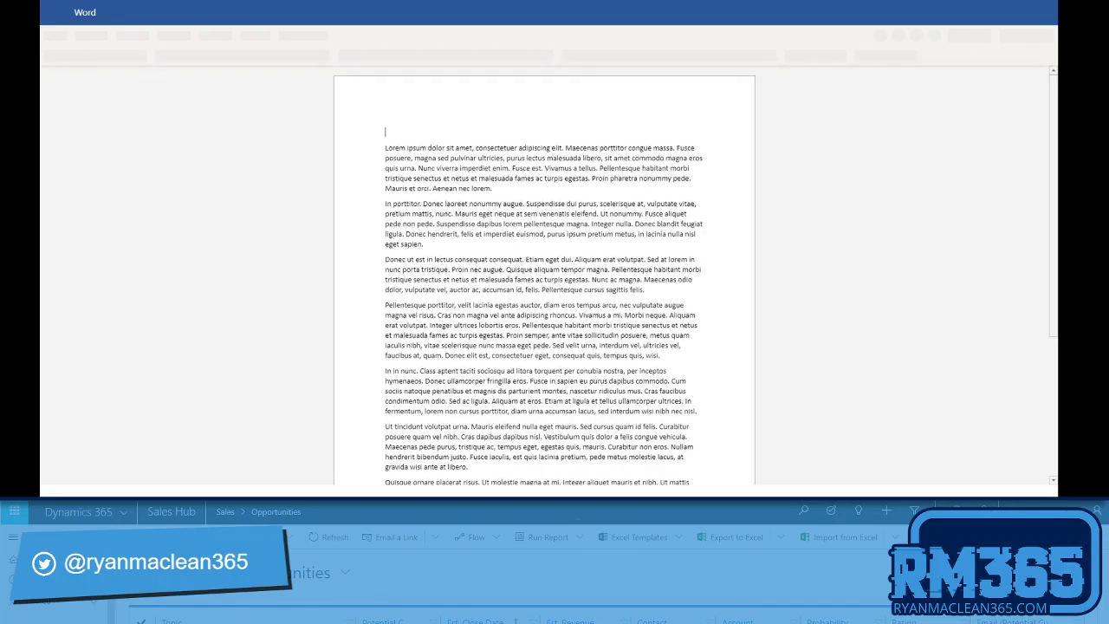
{"action": "type", "text": "S AN UPDATE"}
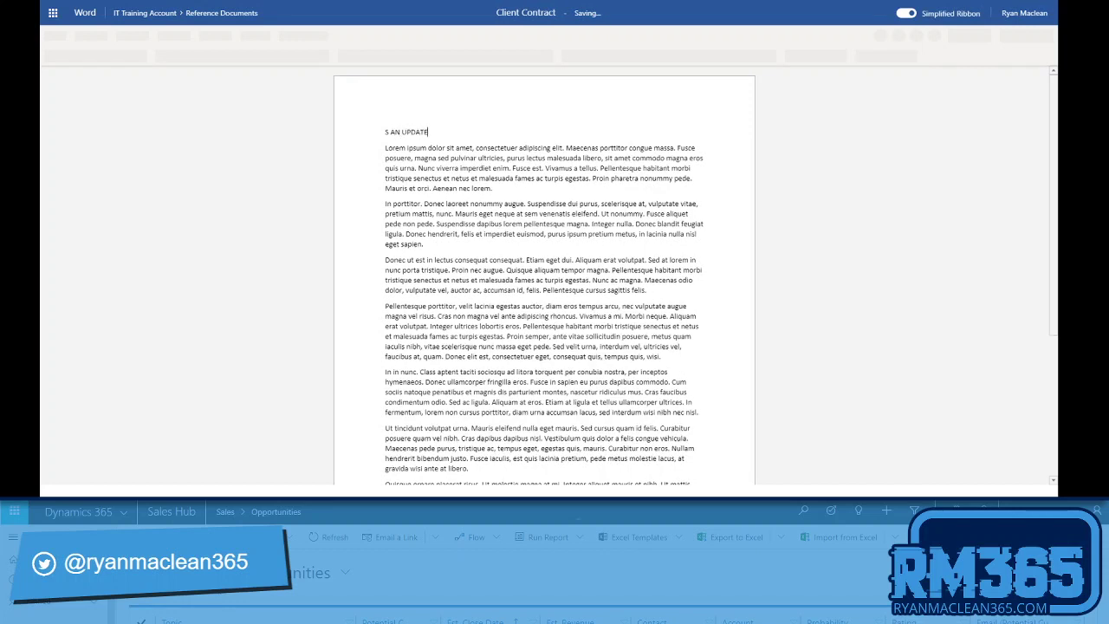
{"action": "type", "text": "THIS I"}
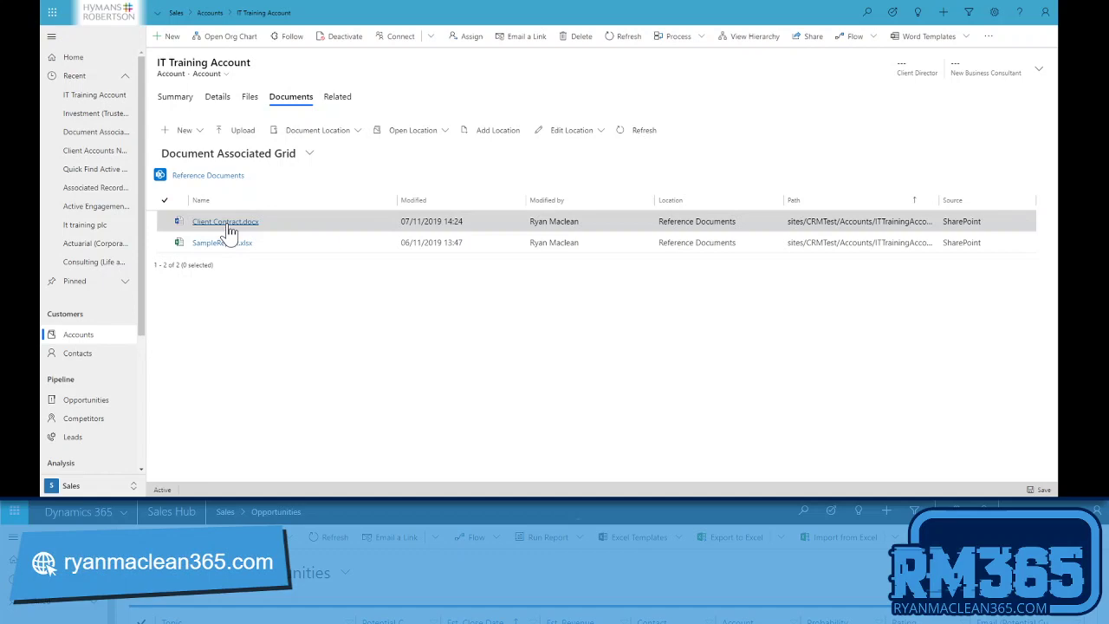
Reopen Client Contract.docx from the IT Training Account to confirm the 'THIS IS AN UPDATE' line
{"action": "left_click", "coordinate": [227, 222]}
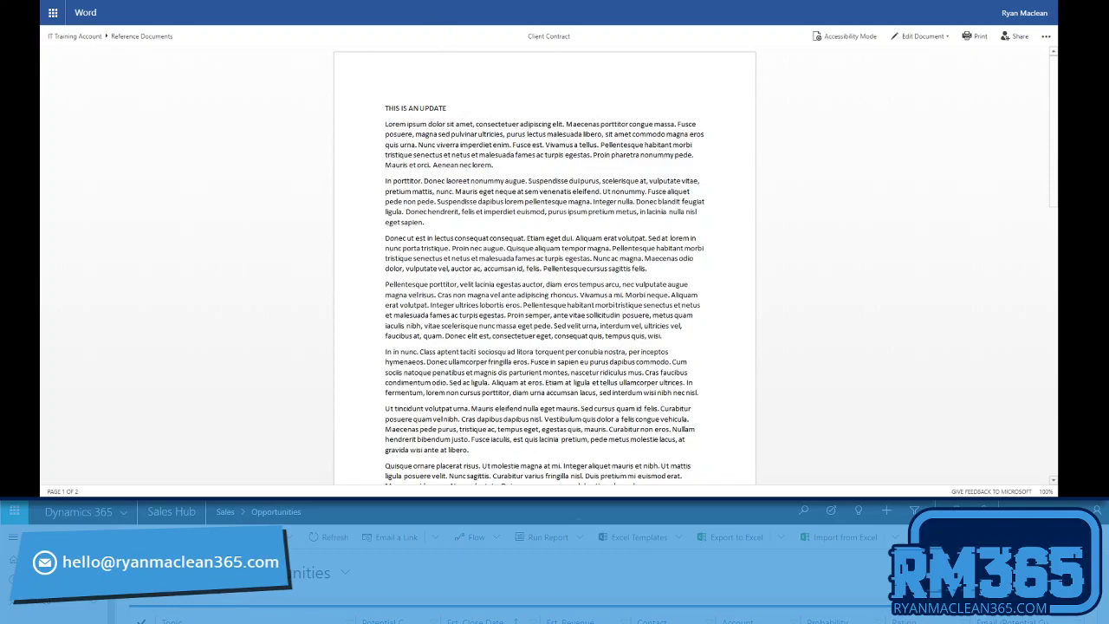
Go back to the engagement's All Locations documents, where Client Contract.docx shows modified 07/11/2019 14:24
{"action": "left_click", "coordinate": [431, 5]}
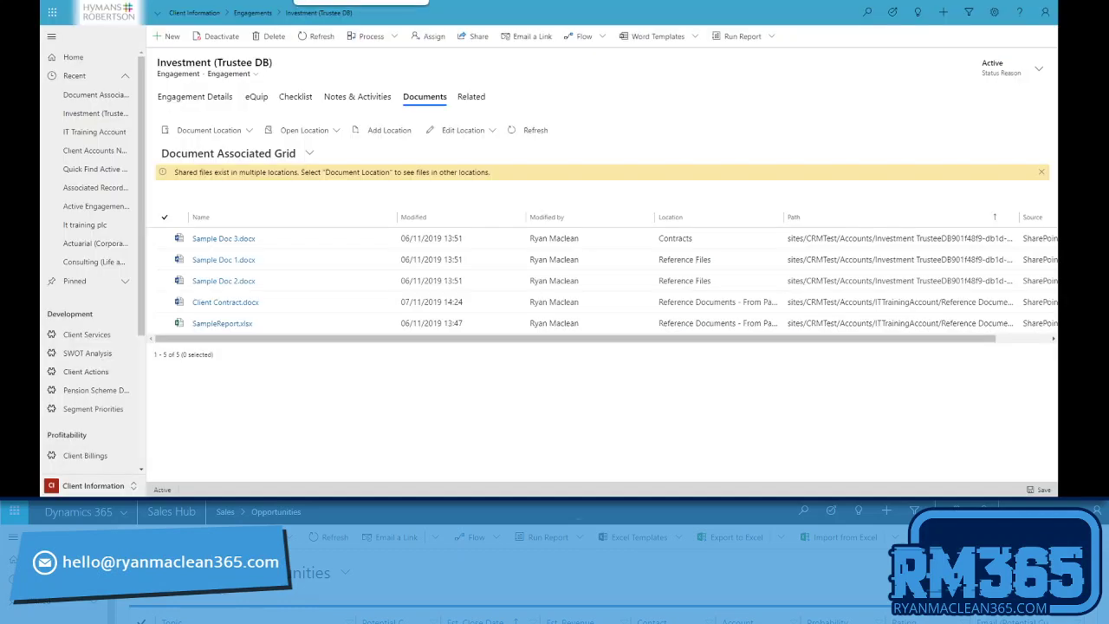